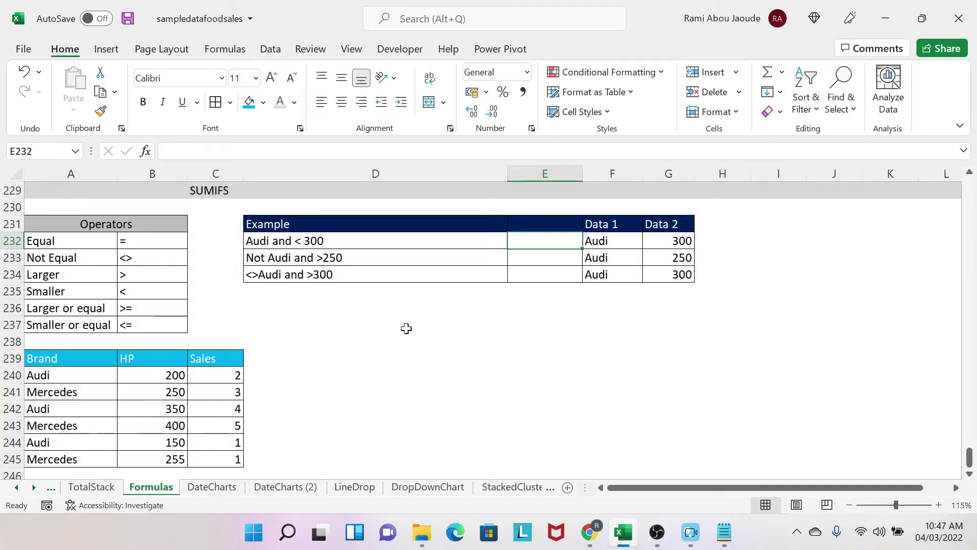
pyautogui.click(392, 308)
pyautogui.write('=sumifs(')
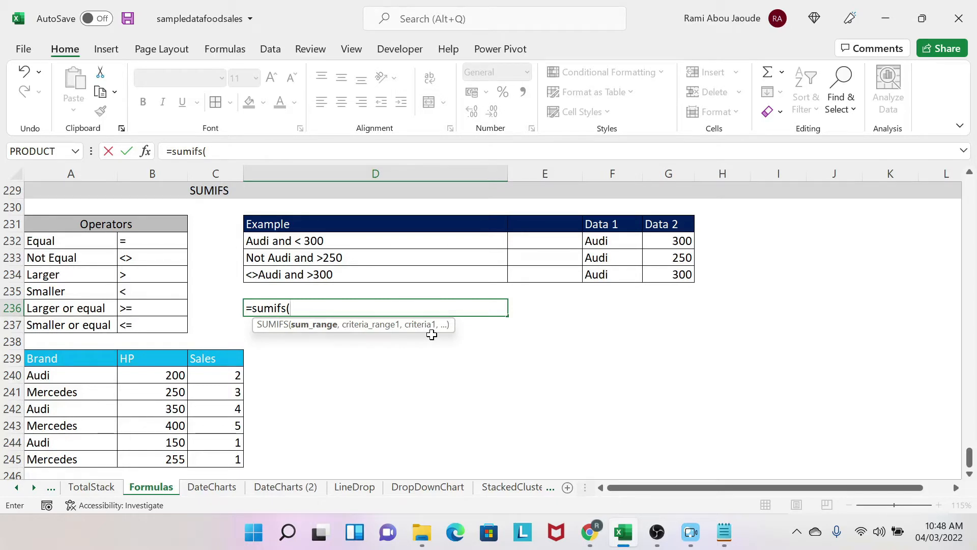
pyautogui.press('Escape')
# Step: Check the first Audi row against the "Audi and < 300" example and note its sales value 2 in D240
pyautogui.click(288, 241)
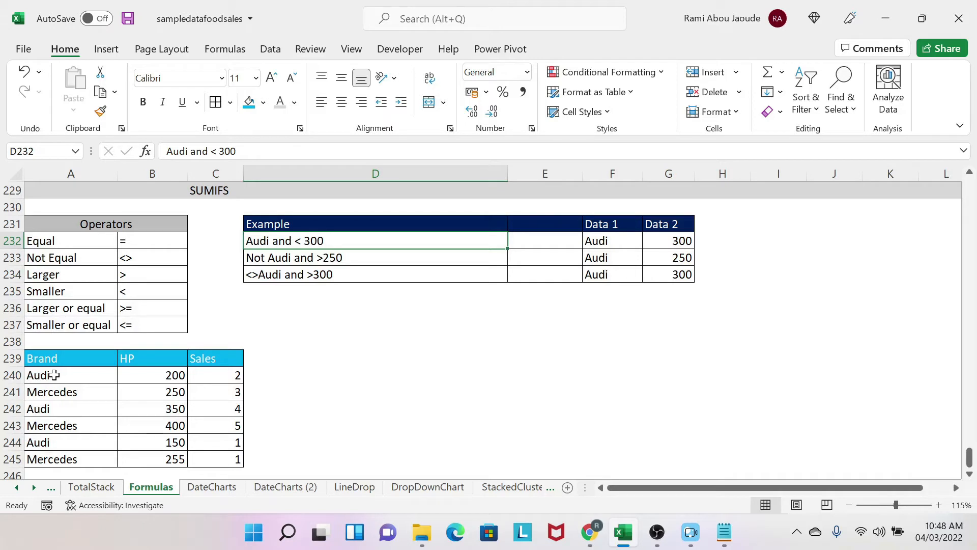
pyautogui.moveTo(45, 374); pyautogui.dragTo(234, 375)
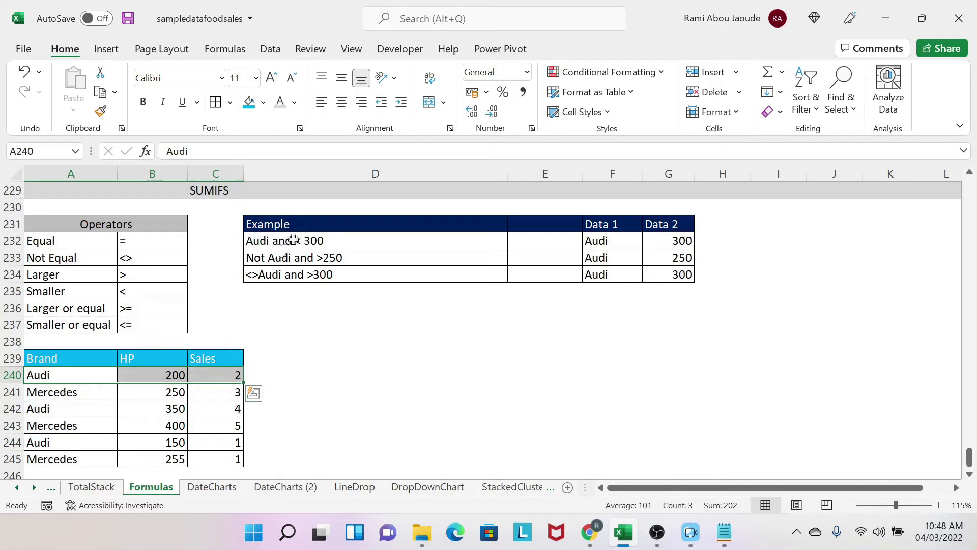
pyautogui.click(290, 371)
pyautogui.write('2')
pyautogui.click(451, 337)
# Step: Check the remaining brand rows against the same example and note 1 in D244 beside the 150 HP Audi row
pyautogui.moveTo(48, 392); pyautogui.dragTo(219, 394)
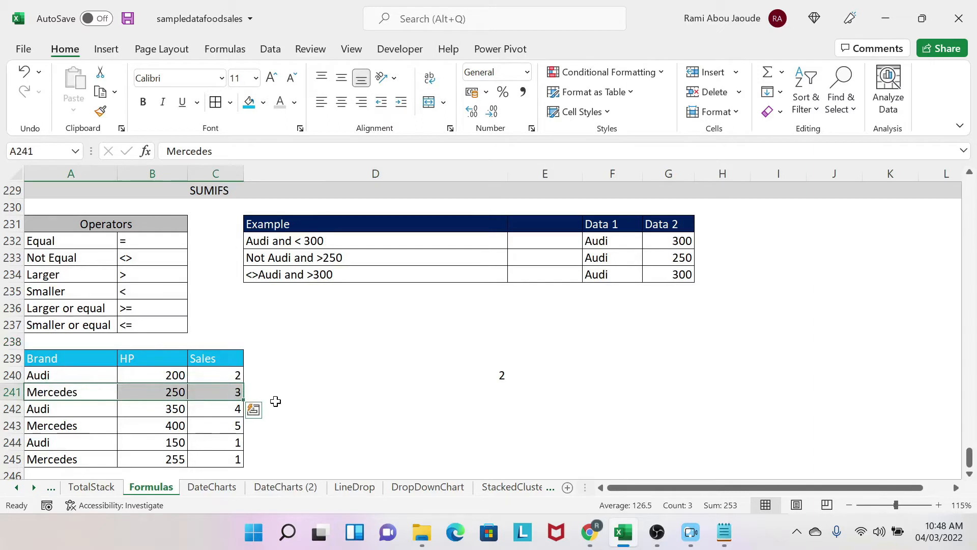
pyautogui.click(52, 410)
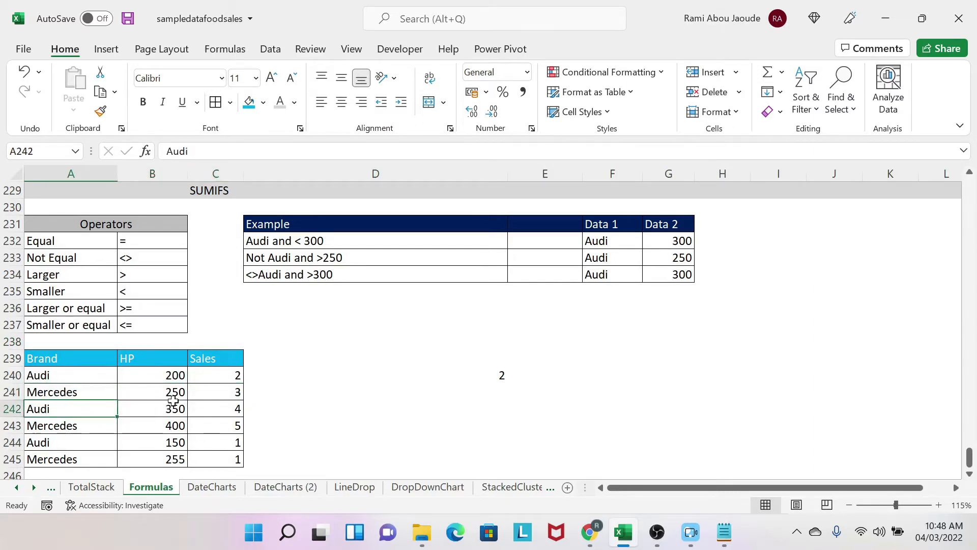
pyautogui.click(321, 408)
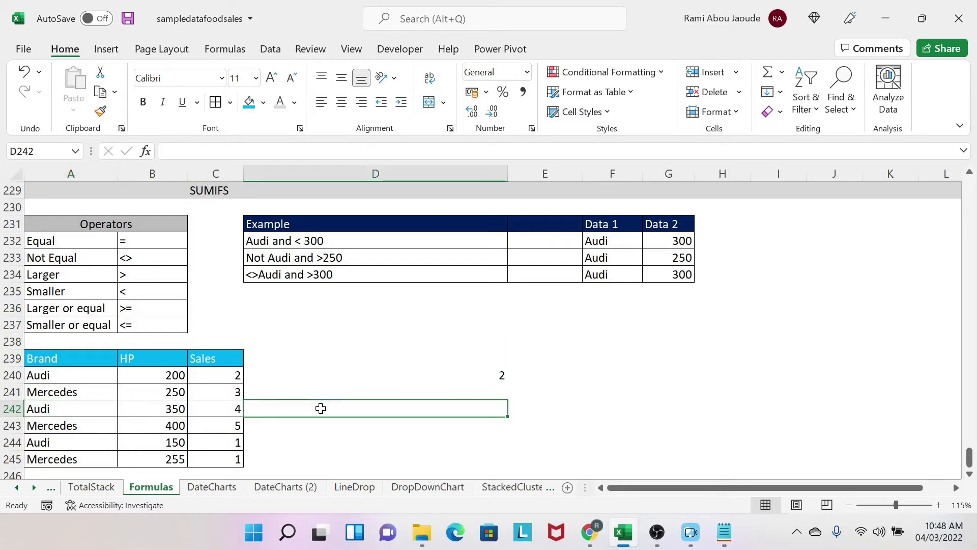
pyautogui.click(88, 427)
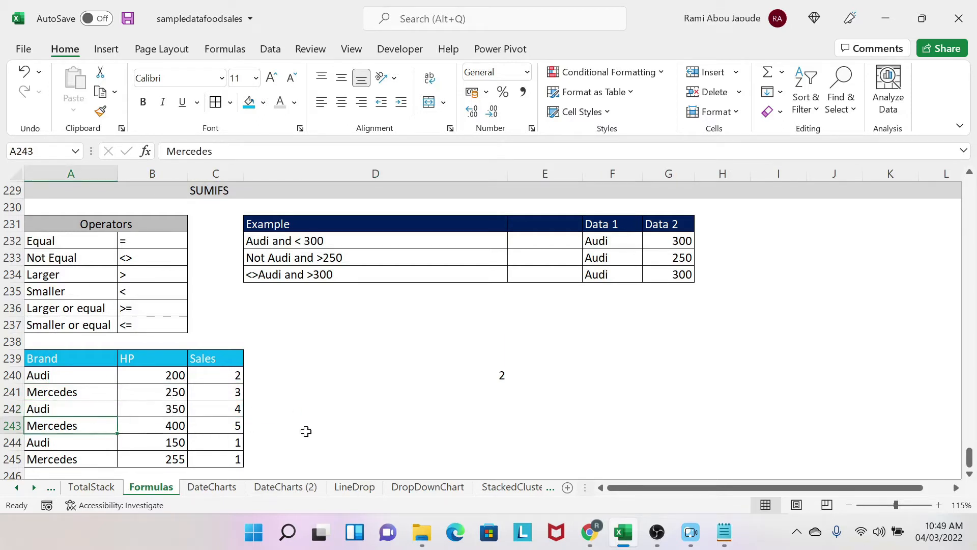
pyautogui.click(83, 441)
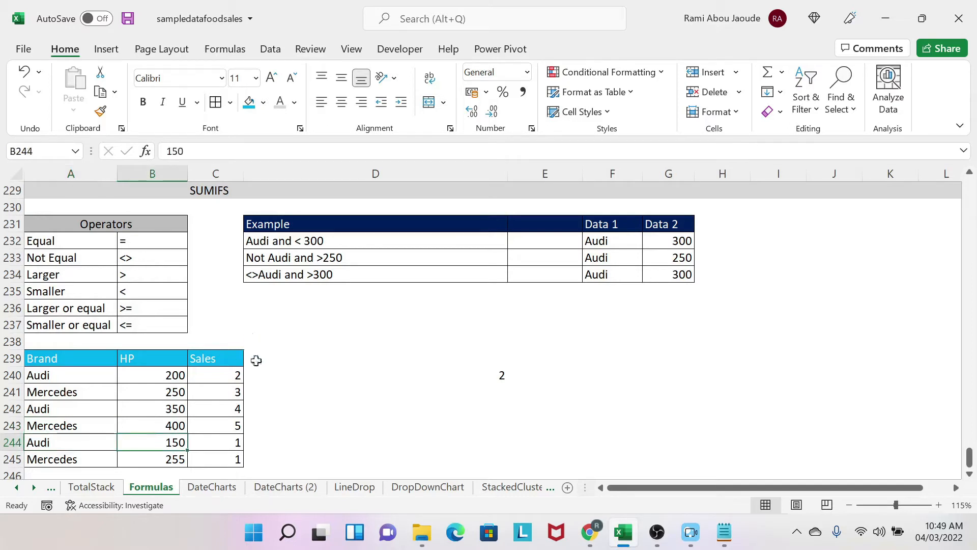
pyautogui.click(309, 441)
pyautogui.write('1')
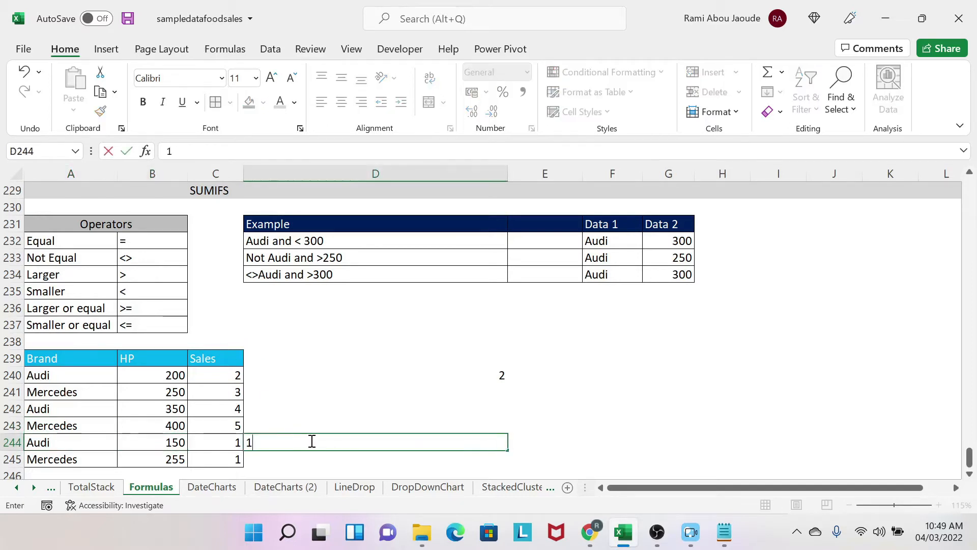
pyautogui.click(123, 443)
pyautogui.moveTo(446, 361); pyautogui.dragTo(452, 443)
pyautogui.click(622, 364)
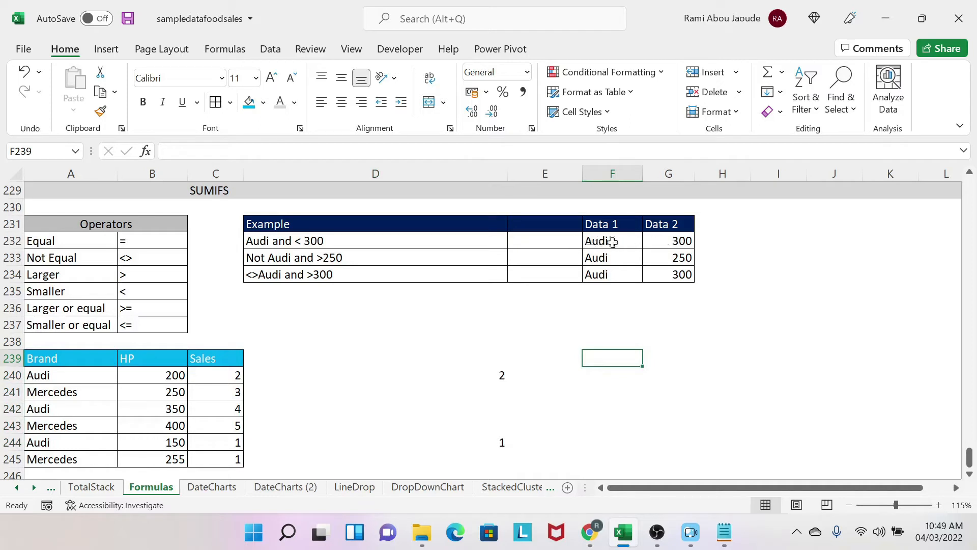
# Step: Start a SUMIFS formula in E232 that sums C240:C245 where brand range A240:A245 matches F232
pyautogui.click(532, 241)
pyautogui.write('=sumifs(')
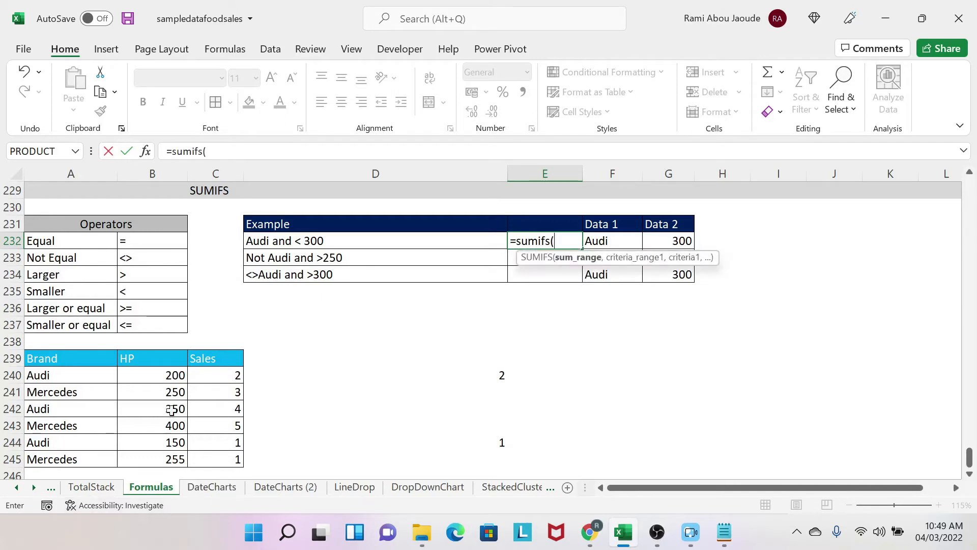
pyautogui.moveTo(203, 373); pyautogui.dragTo(200, 448)
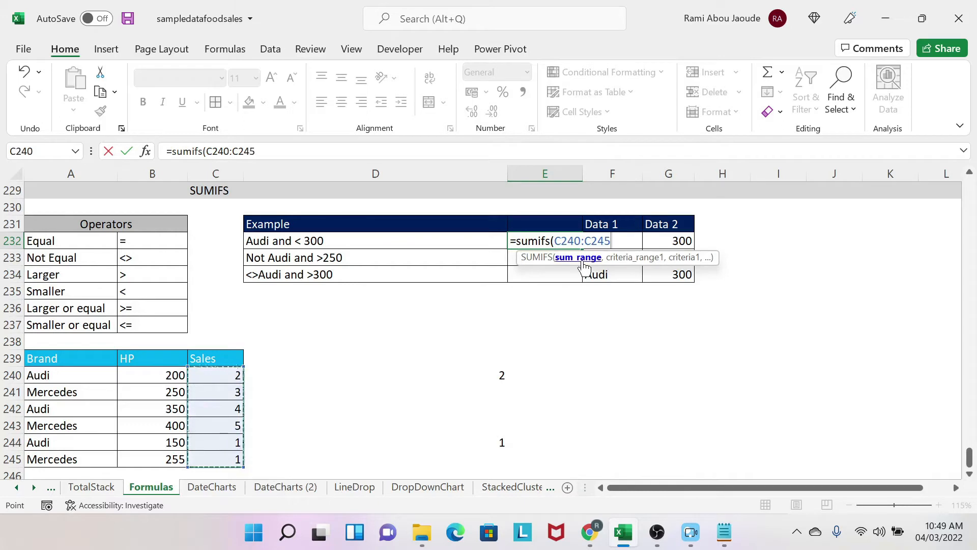
pyautogui.write(',')
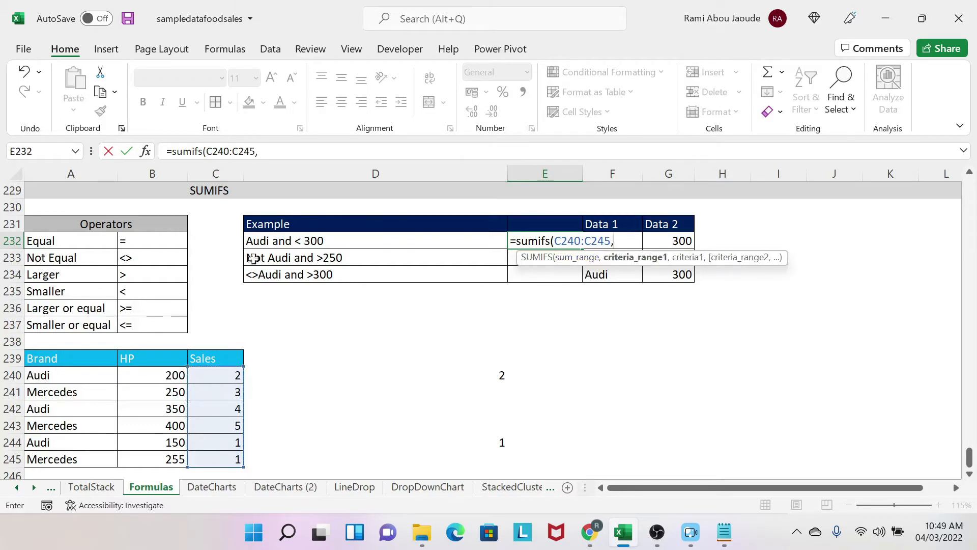
pyautogui.moveTo(76, 376); pyautogui.dragTo(81, 459)
pyautogui.write(',')
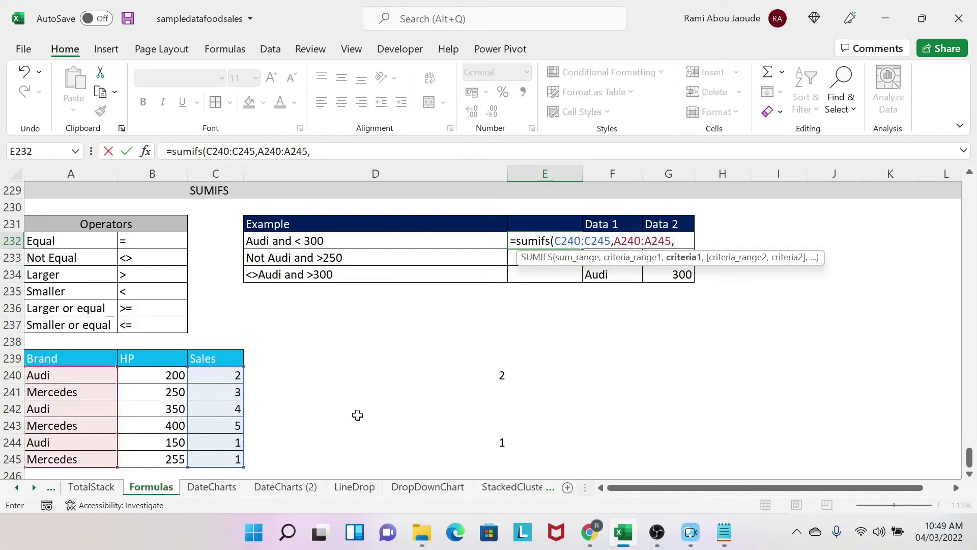
pyautogui.press('Right')
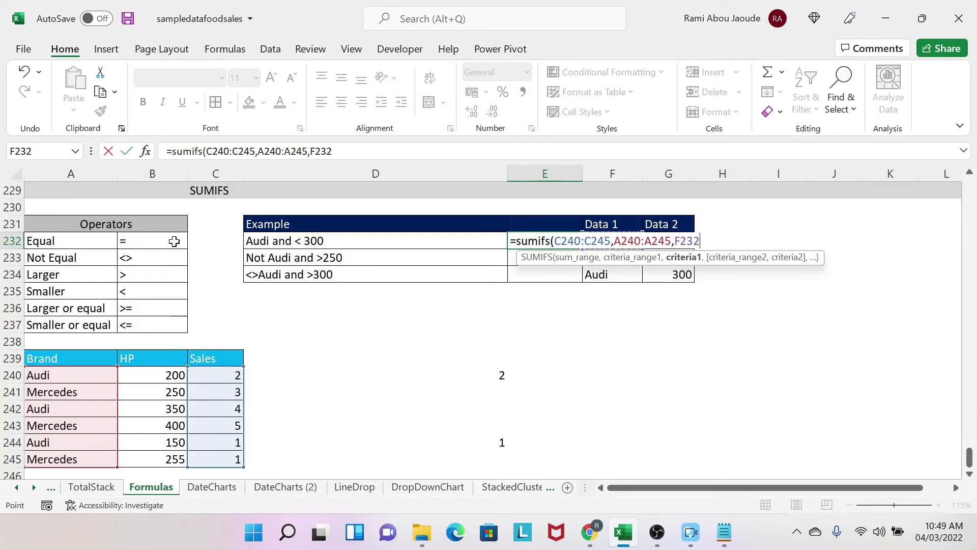
# Step: Add HP range B240:B245 with the criterion "<300" as the second condition and complete the E232 formula
pyautogui.write(',')
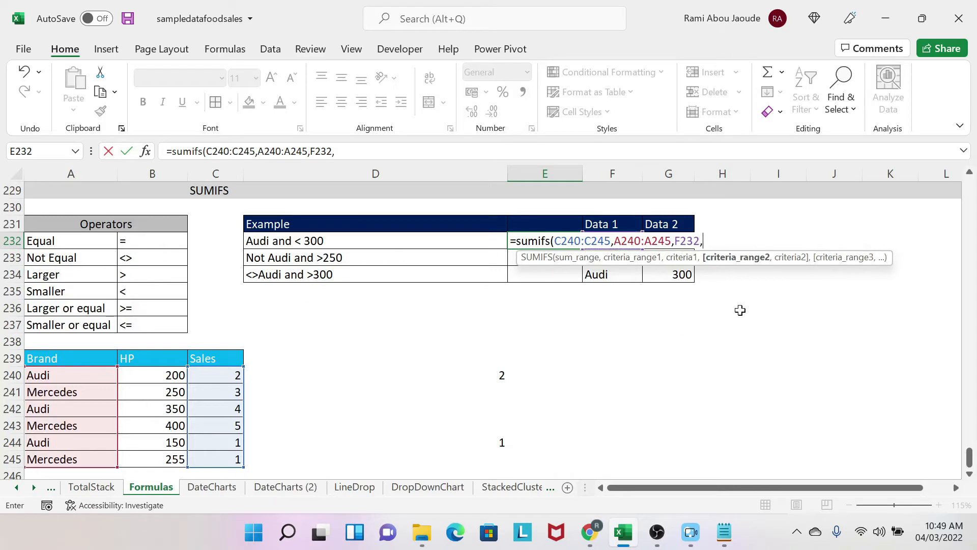
pyautogui.moveTo(150, 376); pyautogui.dragTo(141, 461)
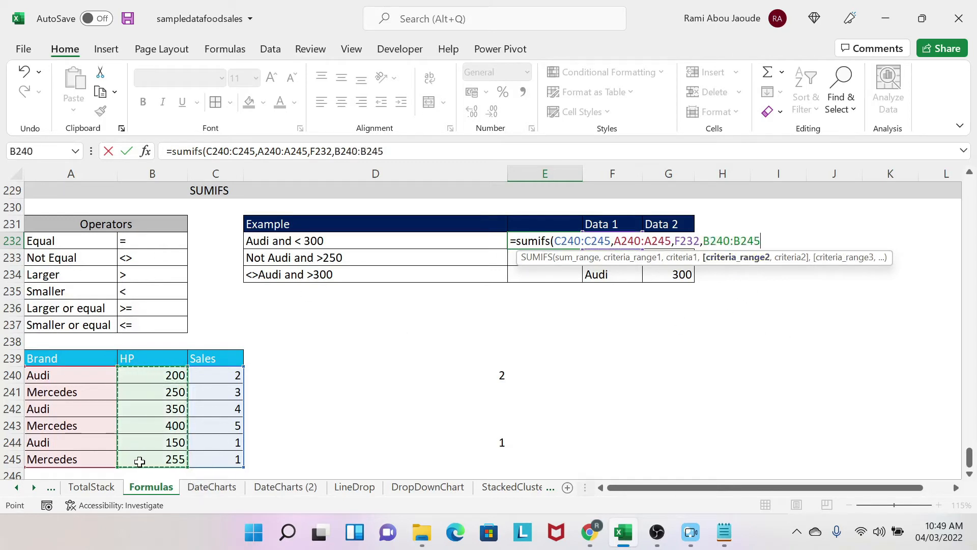
pyautogui.write(',"<300')
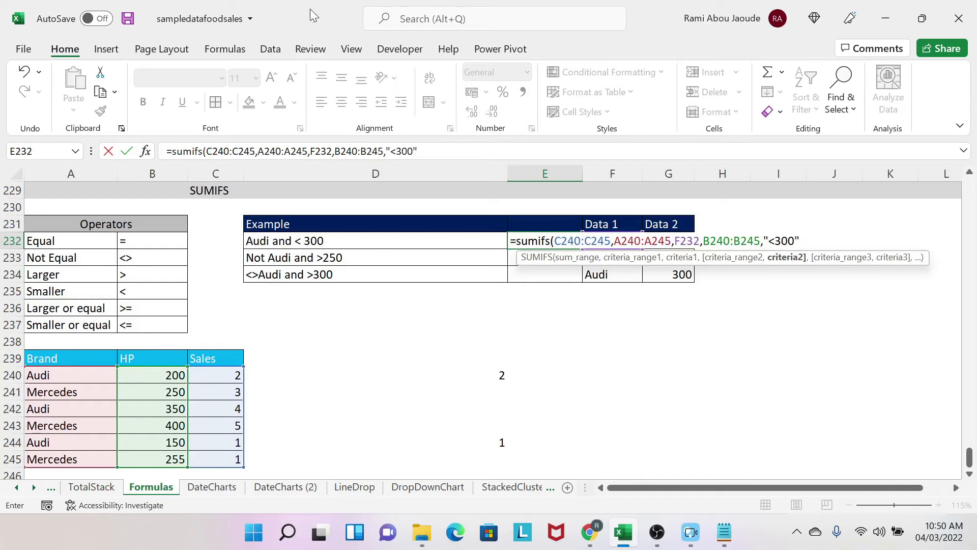
pyautogui.click(477, 148)
pyautogui.write("'")
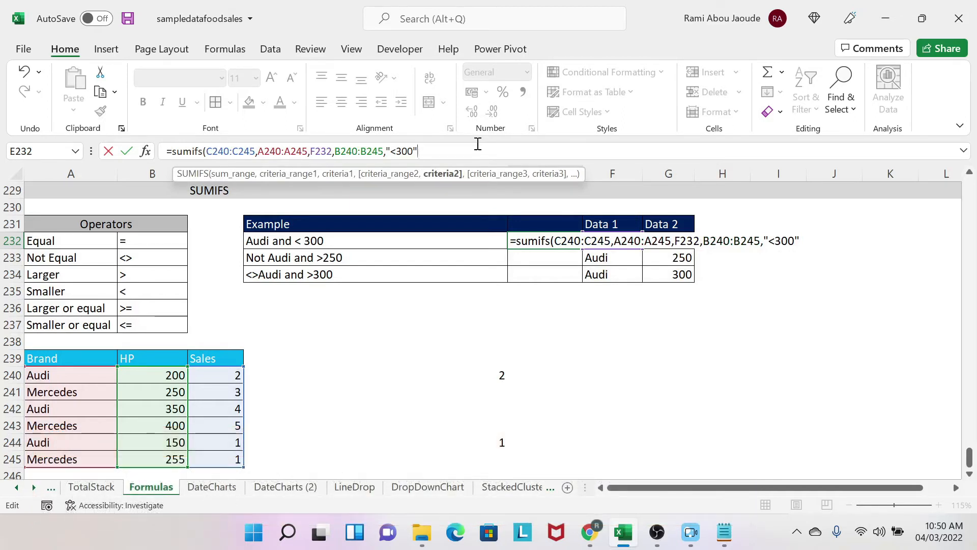
pyautogui.write(')')
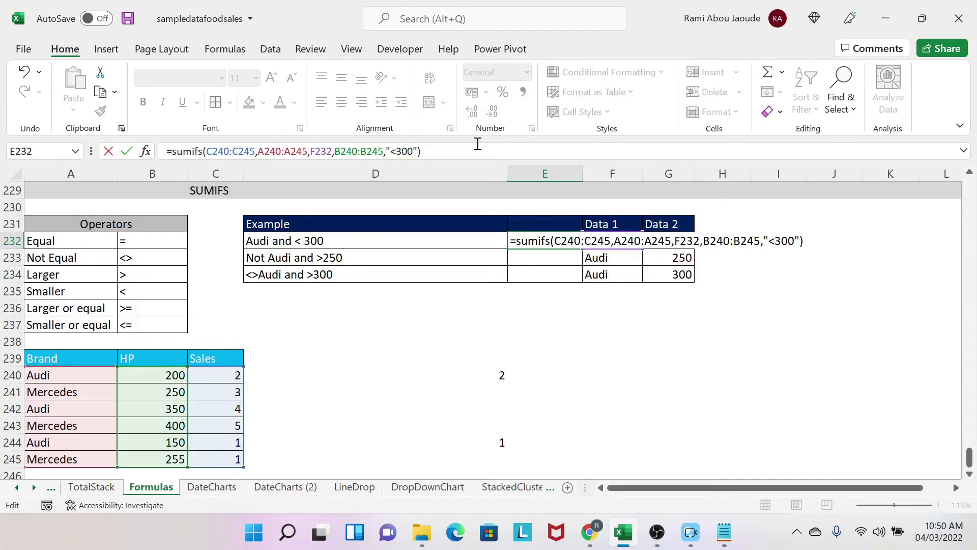
pyautogui.hotkey('ctrl', 'Return')
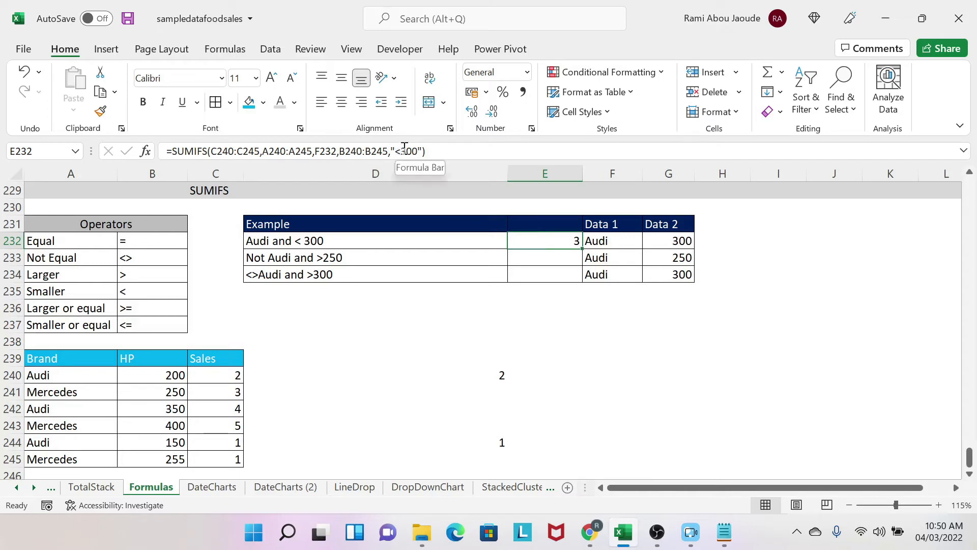
# Step: Replace the hard-coded 300 in the E232 formula with a cell reference, making the second criterion "<"&G232
pyautogui.moveTo(403, 147); pyautogui.dragTo(418, 147)
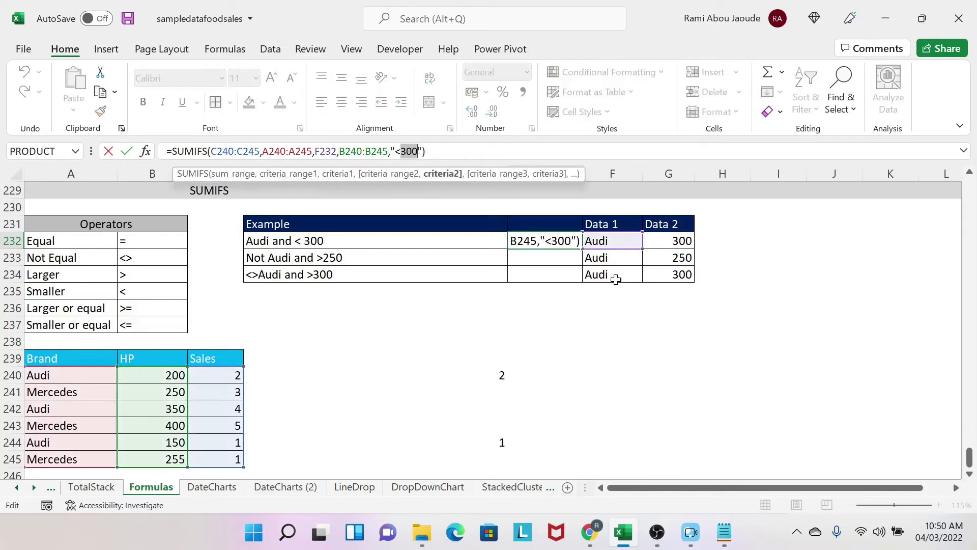
pyautogui.press('BackSpace')
pyautogui.write('&')
pyautogui.click(674, 239)
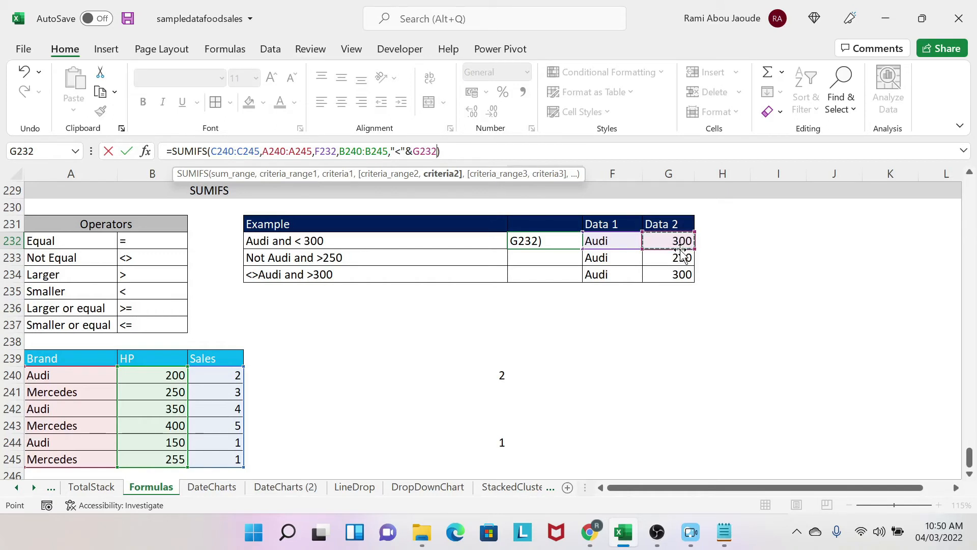
pyautogui.press('Return')
pyautogui.press('Up')
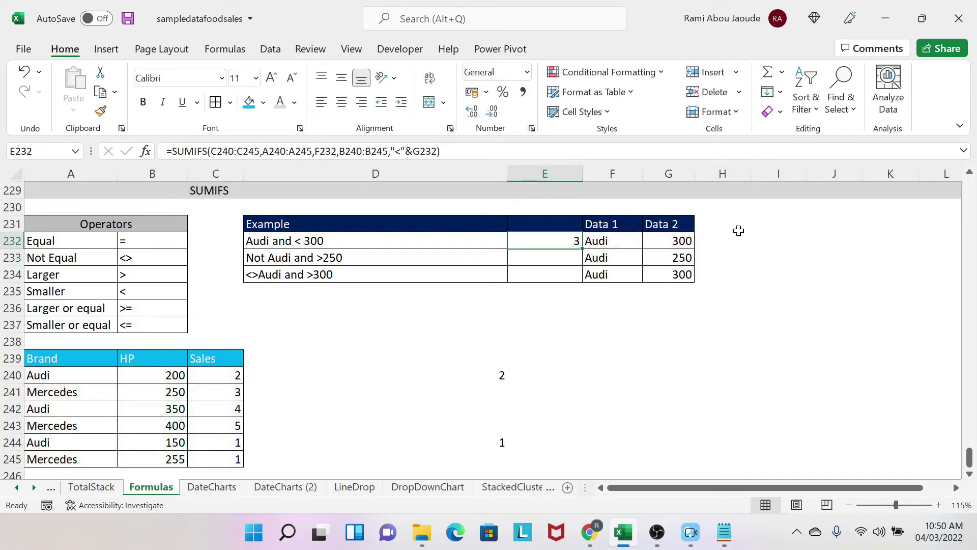
# Step: Put the less-than operator before the Data 2 value in G232 so the cell reads <300
pyautogui.click(667, 241)
pyautogui.click(166, 149)
pyautogui.write('<')
pyautogui.press('Return')
pyautogui.press('Up')
pyautogui.press('Left')
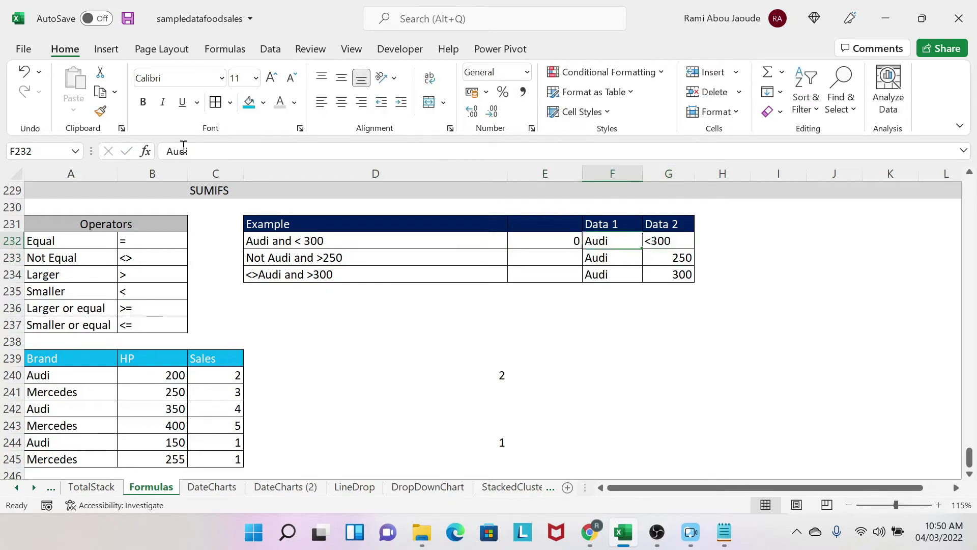
# Step: Remove "<"& from the E232 formula so its second criterion is only G232
pyautogui.click(549, 240)
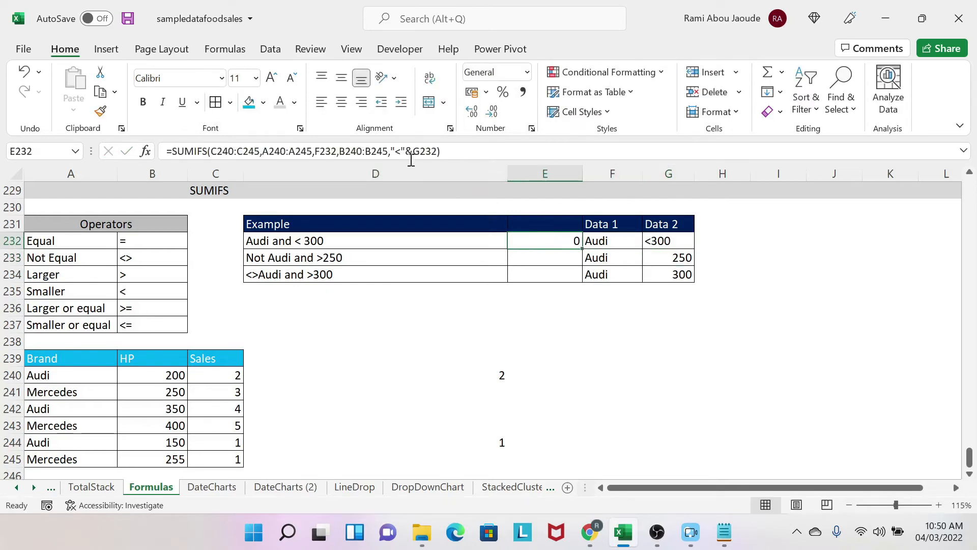
pyautogui.moveTo(391, 151); pyautogui.dragTo(420, 152)
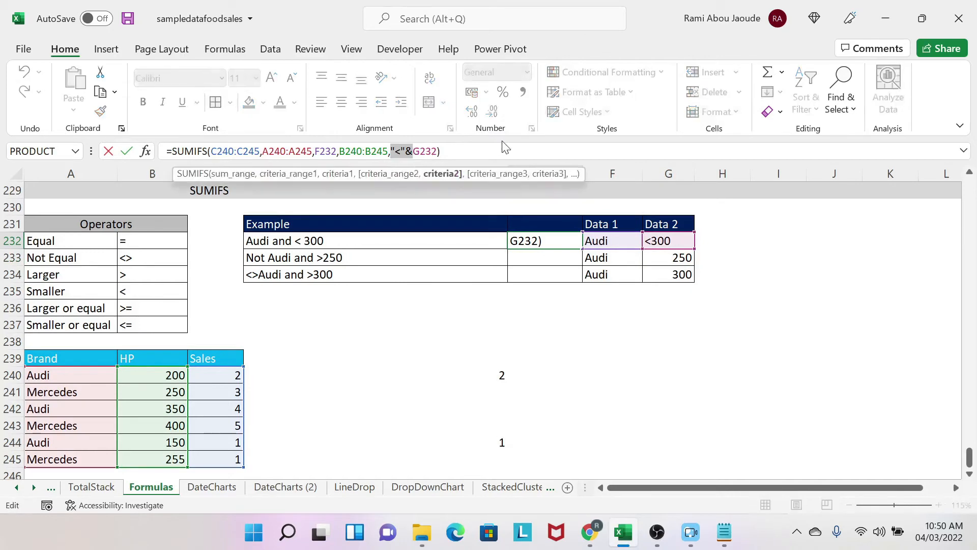
pyautogui.press('BackSpace')
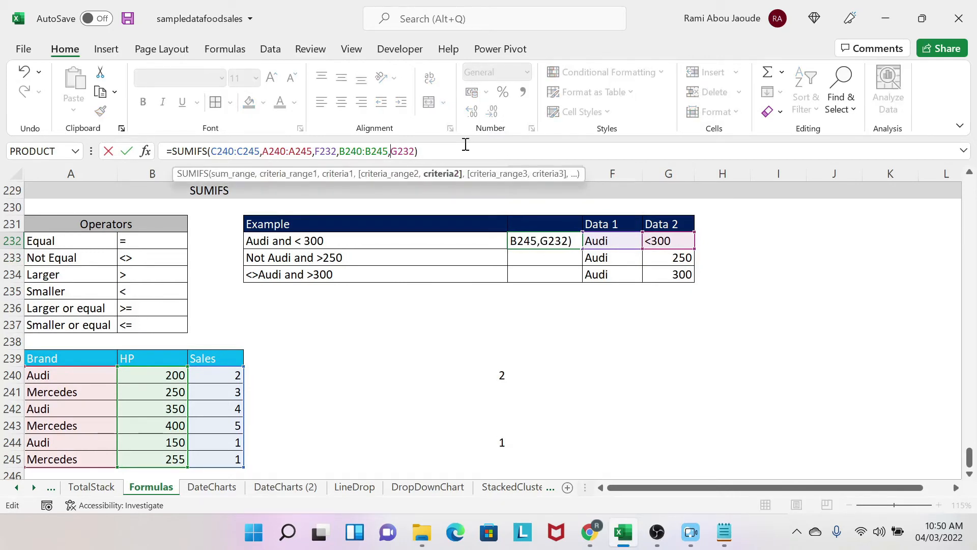
pyautogui.press('Return')
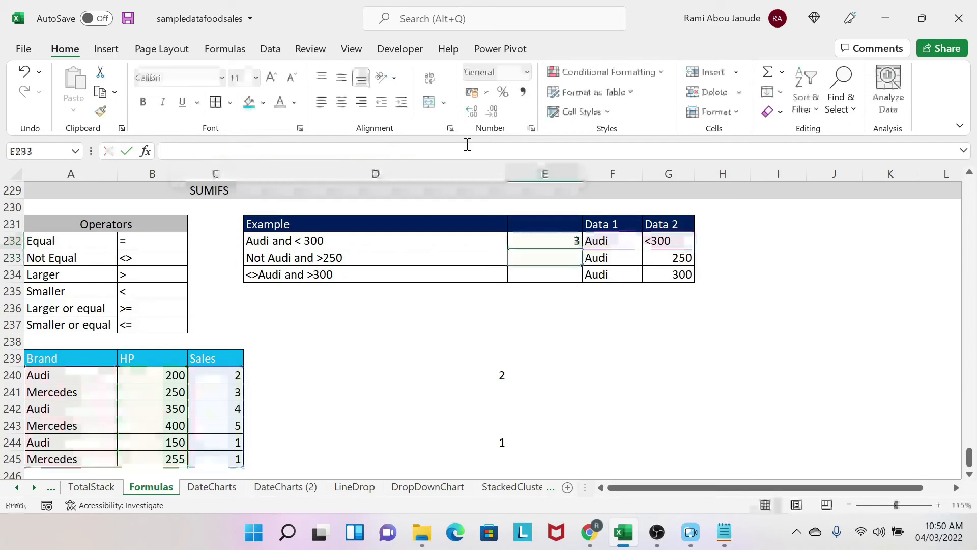
pyautogui.press('Up')
pyautogui.press('Right')
pyautogui.press('Right')
pyautogui.press('Left')
pyautogui.press('Left')
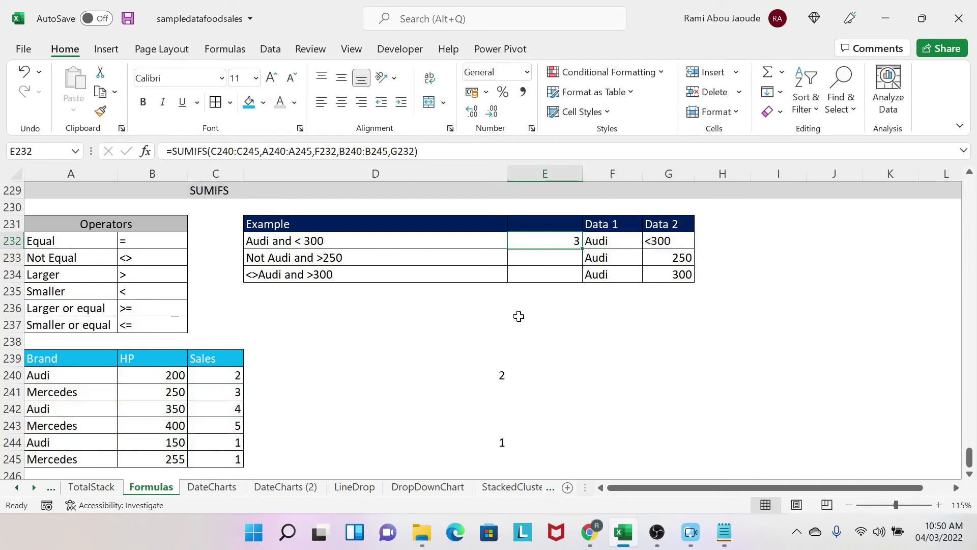
# Step: Start a SUMIFS formula in E233 with sum range C240:C245, brand range A240:A245 and F233 as the first criterion
pyautogui.click(564, 256)
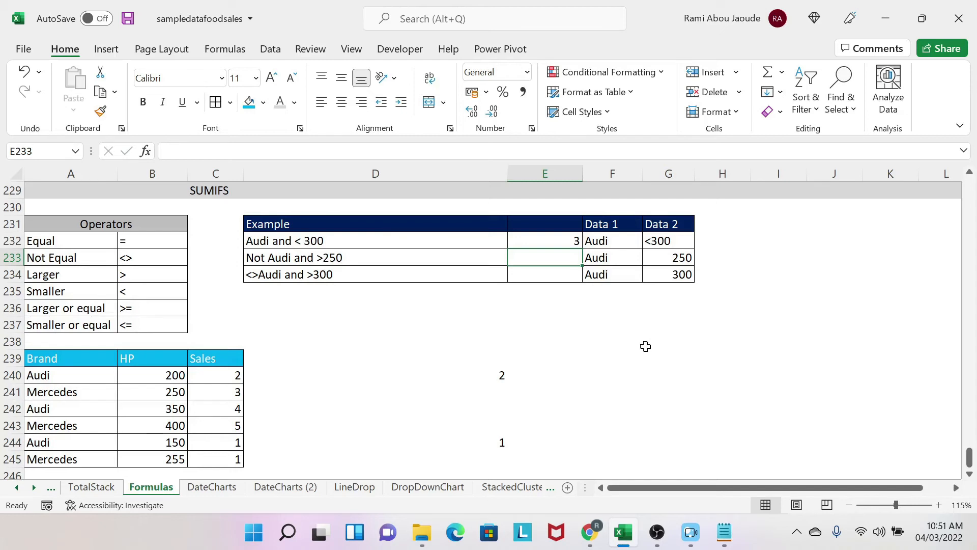
pyautogui.write('=sumifs(')
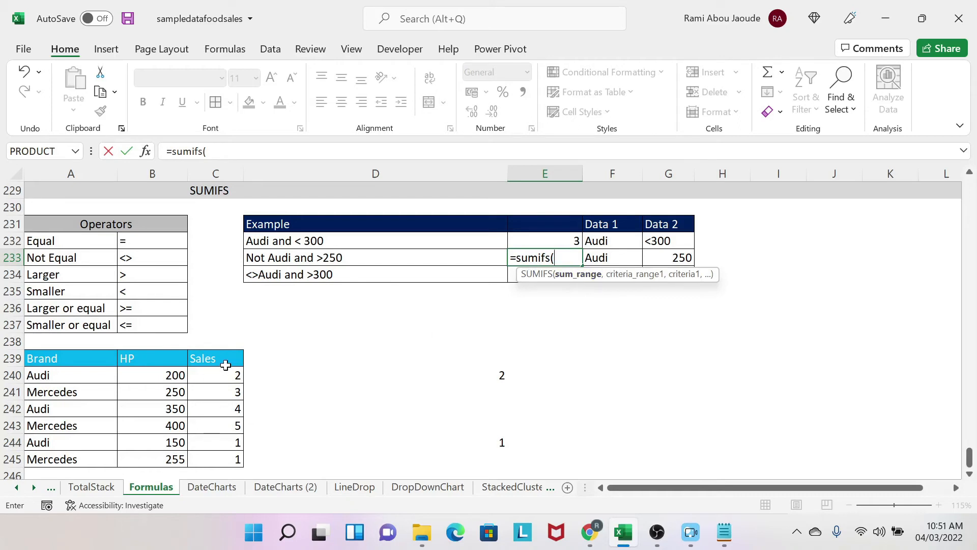
pyautogui.moveTo(223, 367); pyautogui.dragTo(210, 456)
pyautogui.write(',')
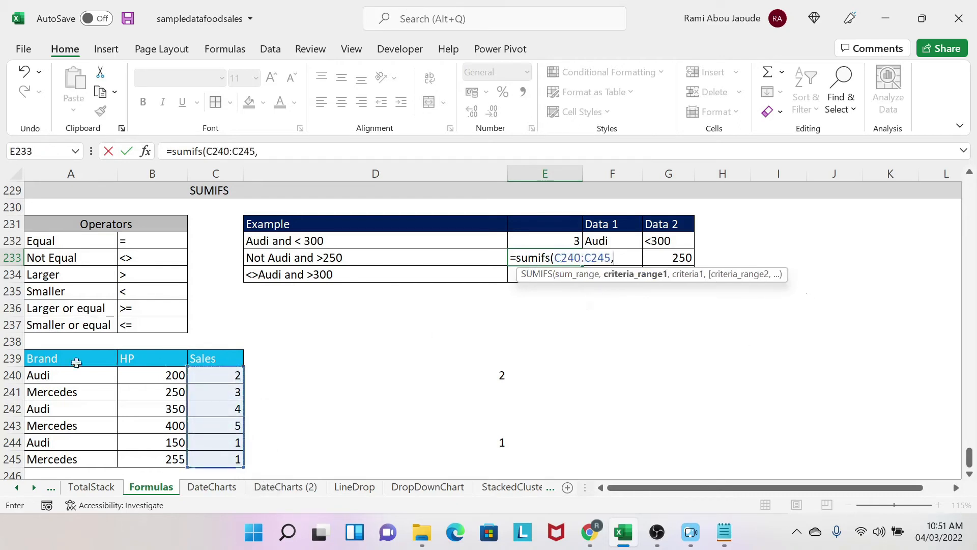
pyautogui.moveTo(55, 376); pyautogui.dragTo(56, 461)
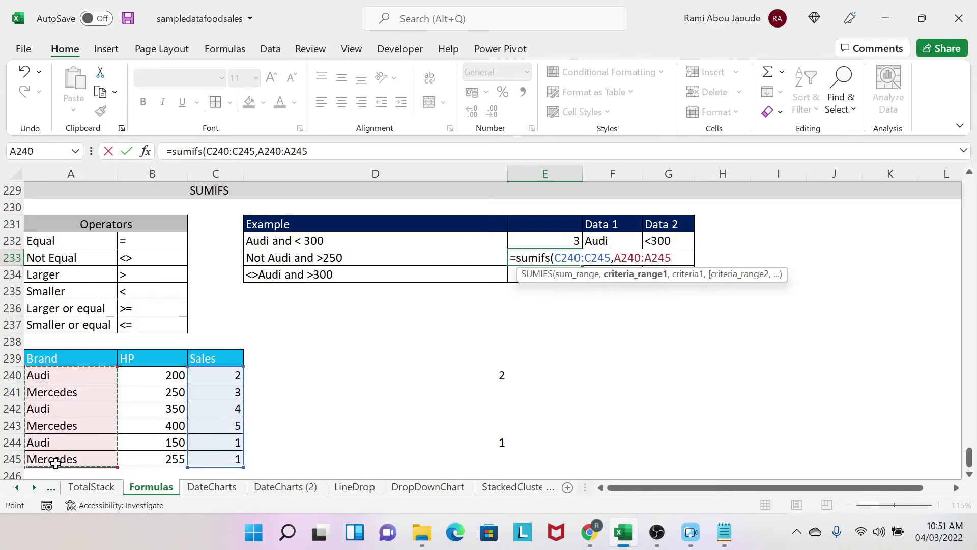
pyautogui.write(',')
pyautogui.press('Right')
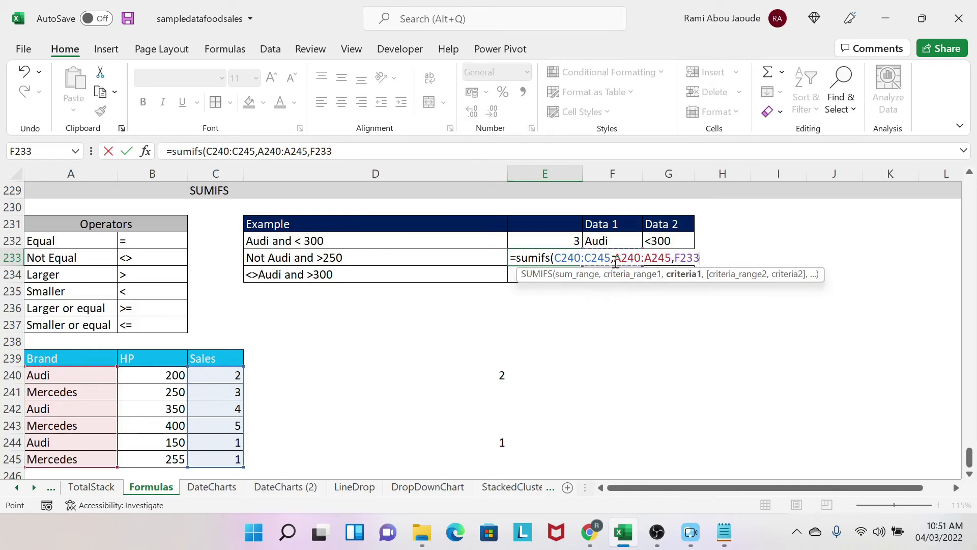
# Step: Add HP range B240:B245 with G233 as the second criterion and complete the E233 formula
pyautogui.write(',')
pyautogui.moveTo(168, 381); pyautogui.dragTo(159, 457)
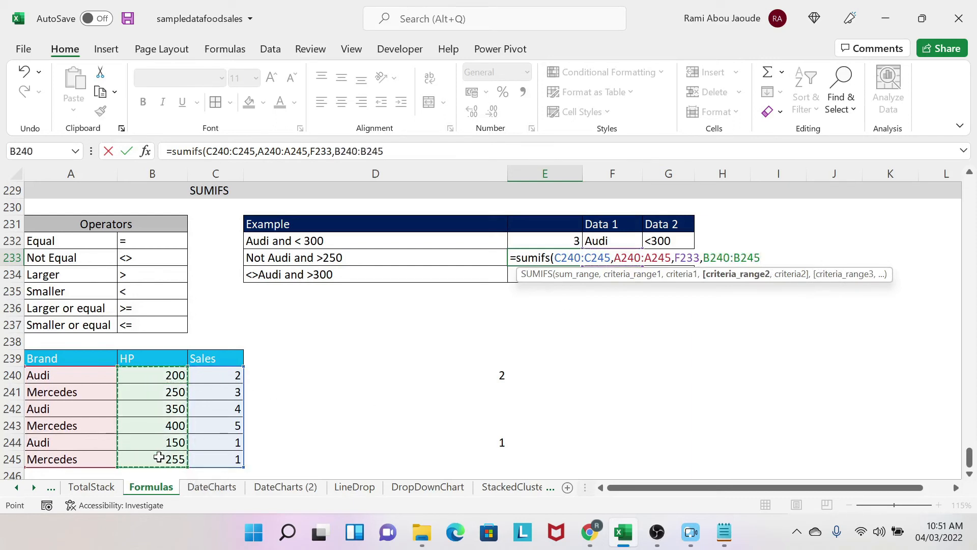
pyautogui.write(',')
pyautogui.press('Right')
pyautogui.press('Right')
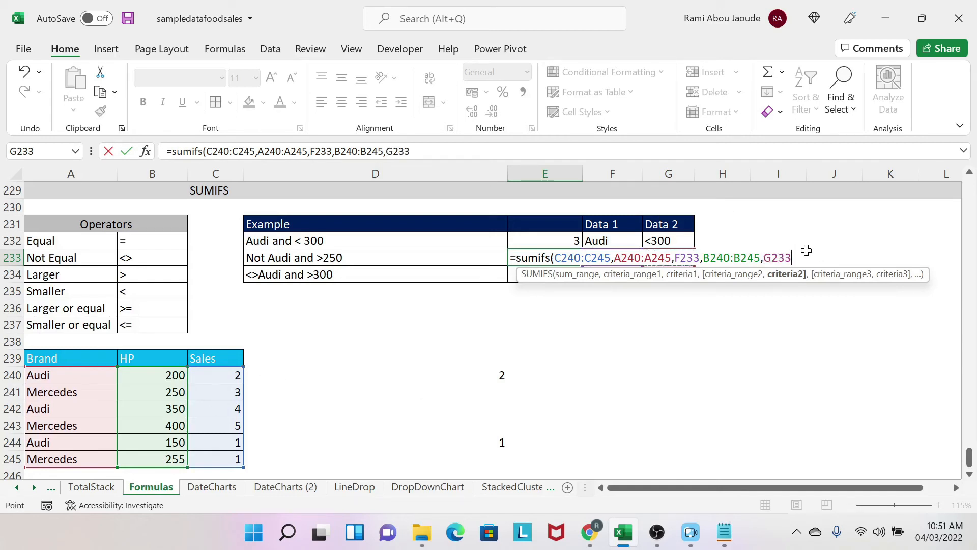
pyautogui.write(')')
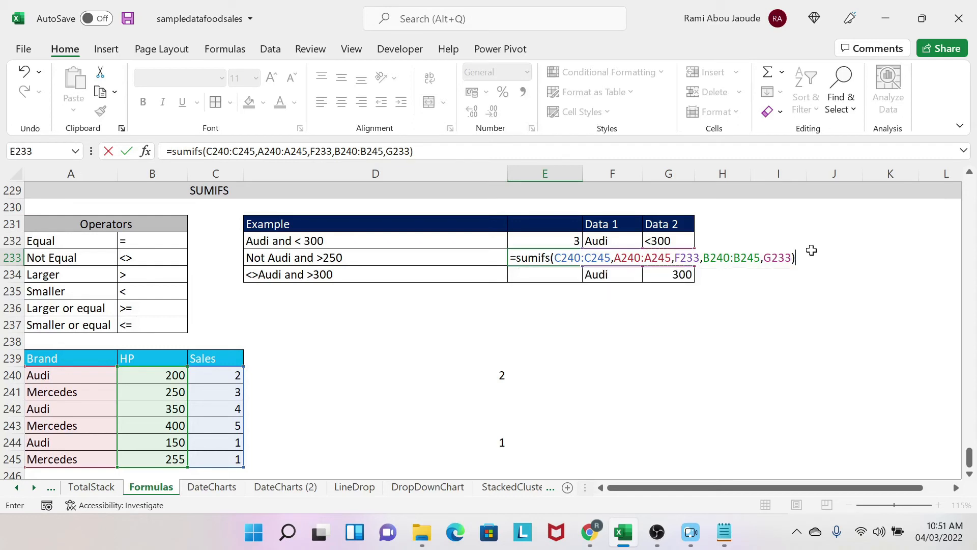
pyautogui.press('Return')
# Step: Add operators to the row 233 criteria by entering <>Audi in F233 and >250 in G233
pyautogui.press('Up')
pyautogui.press('Right')
pyautogui.write('<>Audi')
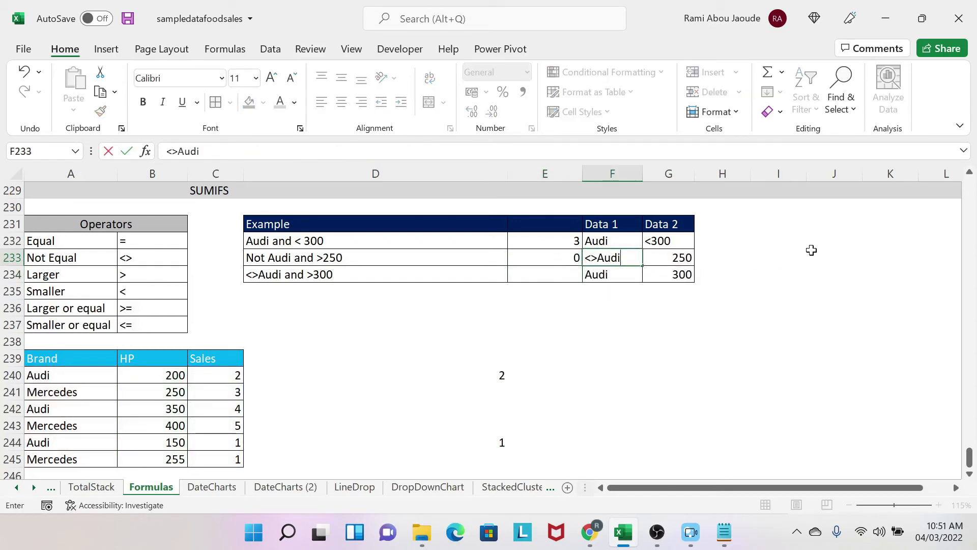
pyautogui.press('Tab')
pyautogui.write('>250')
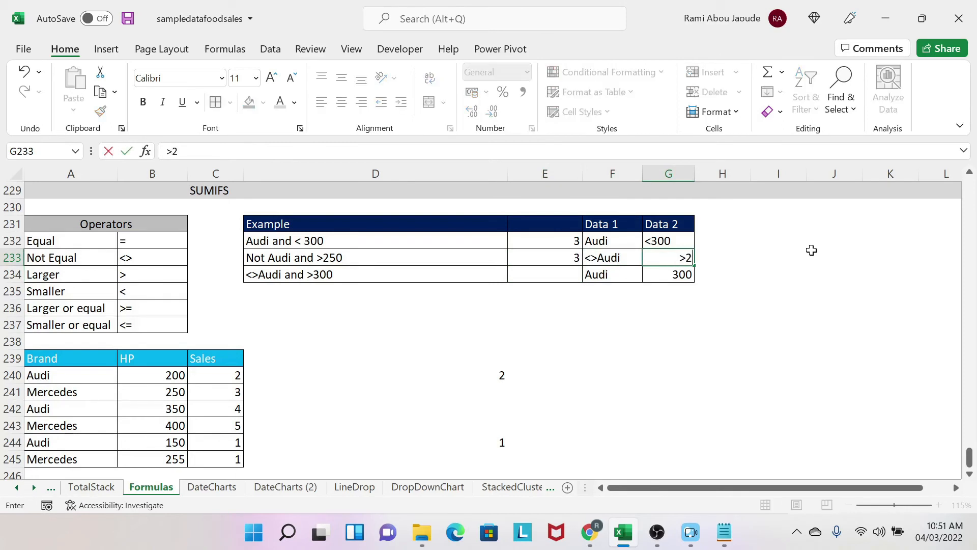
pyautogui.press('Return')
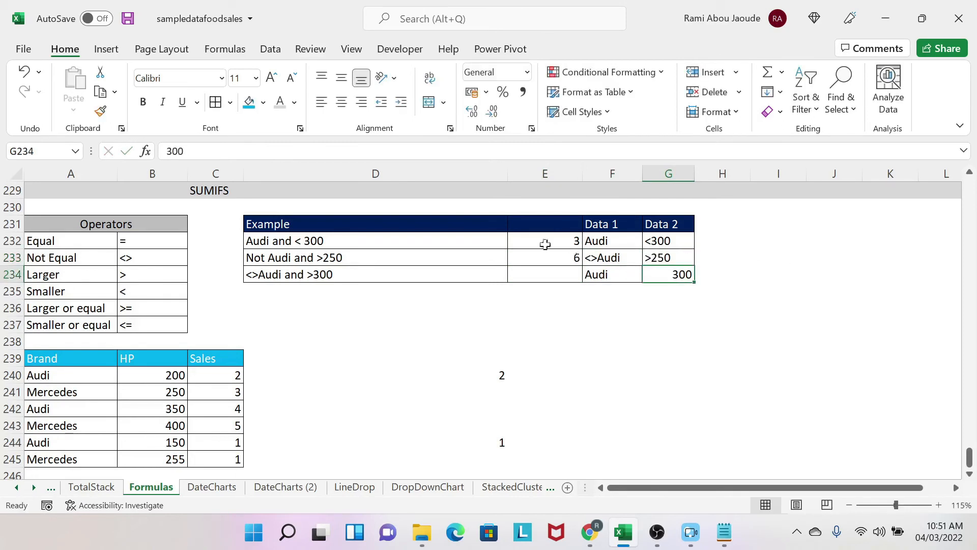
# Step: Select the Mercedes sales in C243 and C245 together to check their sum against the E233 result
pyautogui.click(599, 291)
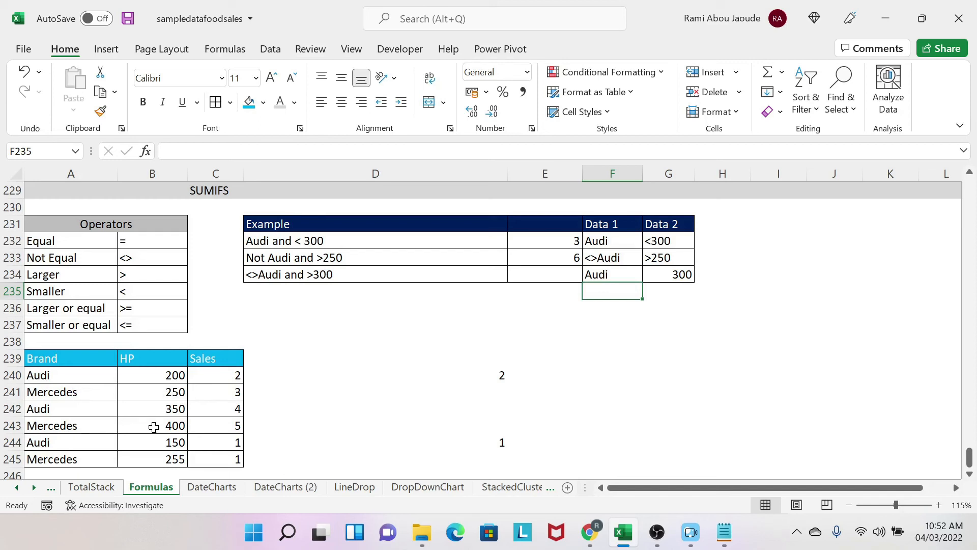
pyautogui.click(223, 425)
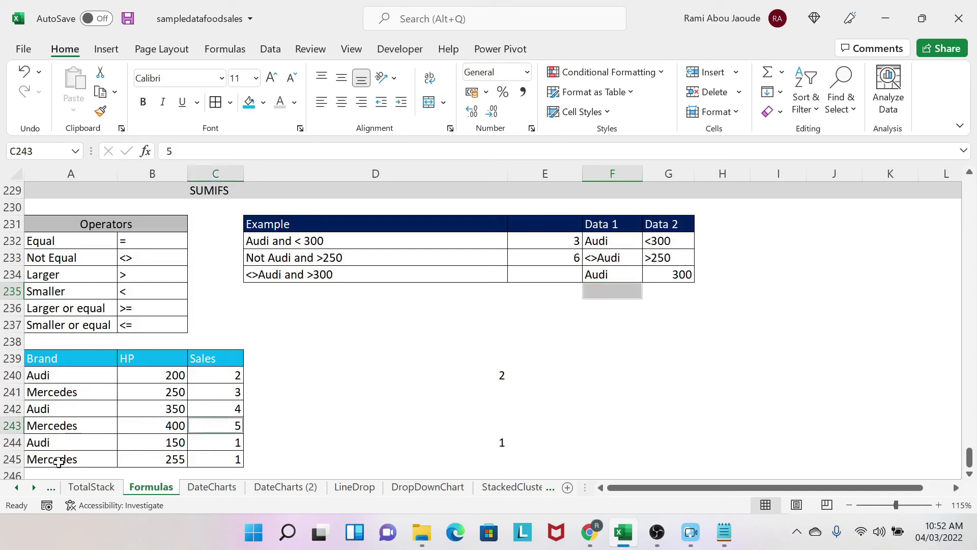
pyautogui.keyDown('ctrl'); pyautogui.click(228, 461); pyautogui.keyUp('ctrl')
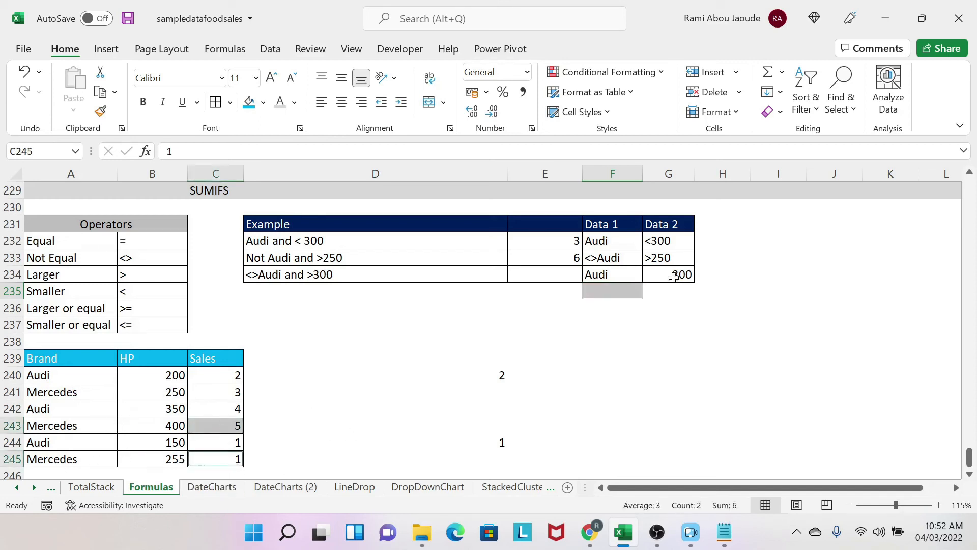
# Step: Start a SUMIFS formula in E234 with sum range C240:C245, brand range A240:A245 and F234 as the first criterion
pyautogui.click(531, 274)
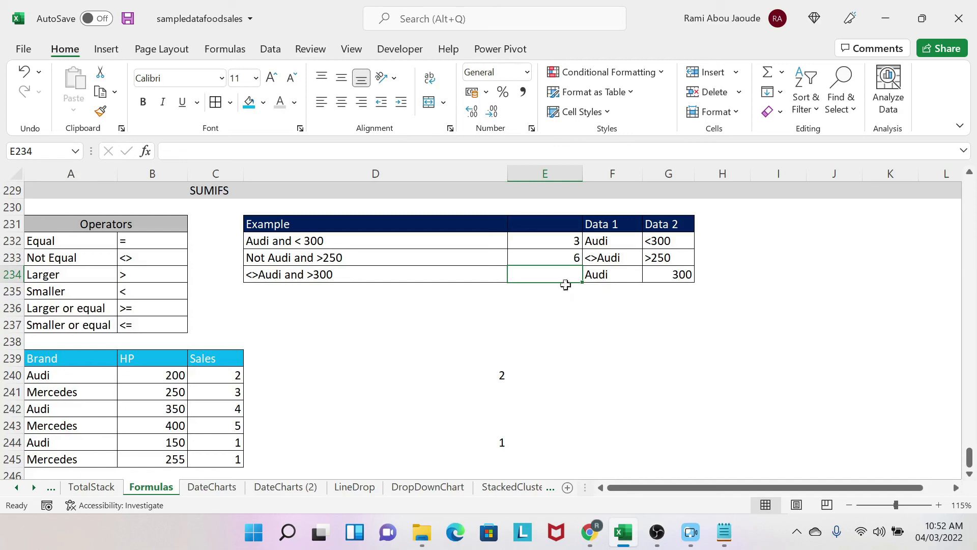
pyautogui.write('=sumifs(')
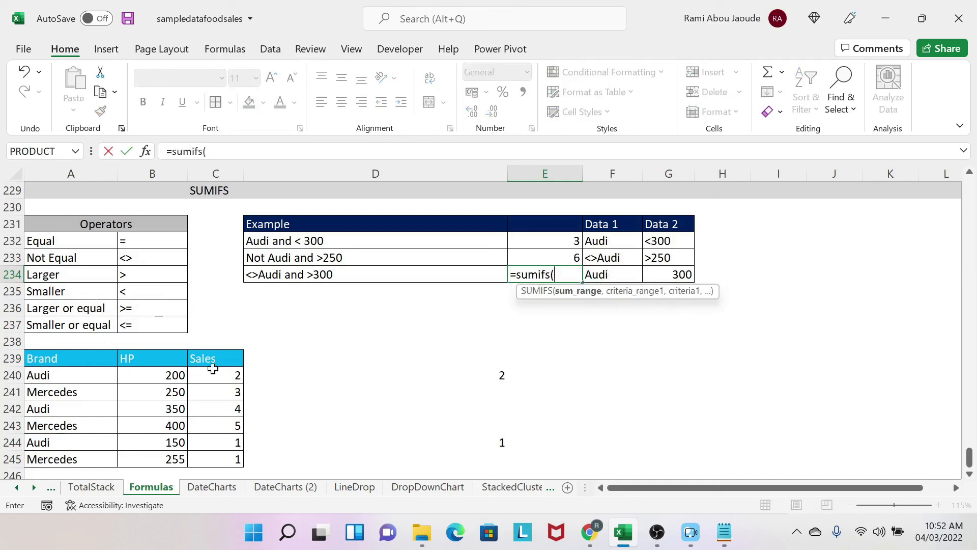
pyautogui.moveTo(212, 375); pyautogui.dragTo(219, 461)
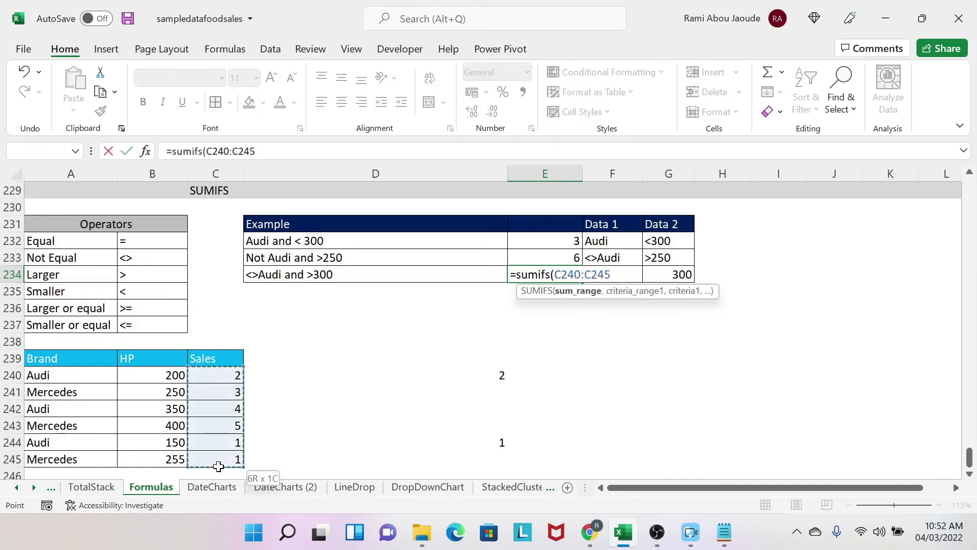
pyautogui.write(',')
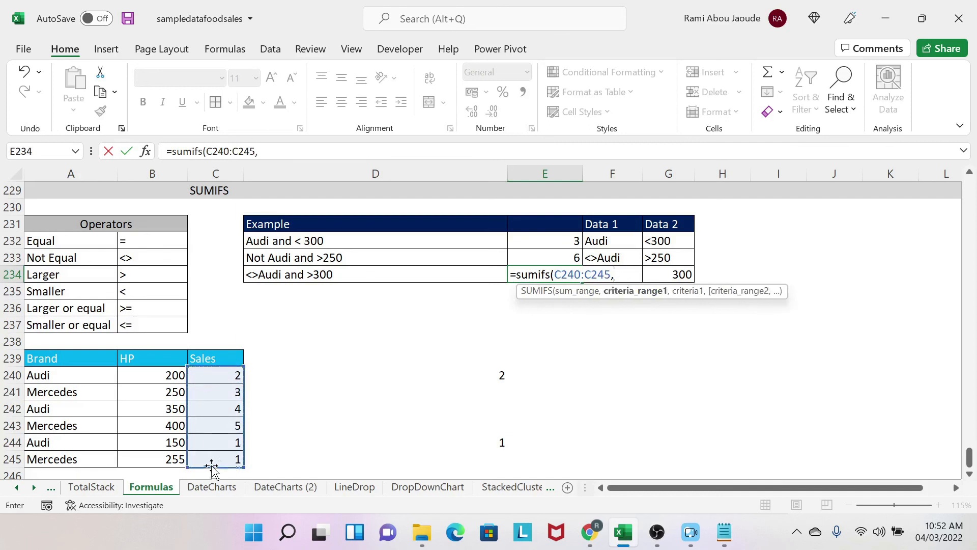
pyautogui.moveTo(82, 376); pyautogui.dragTo(77, 458)
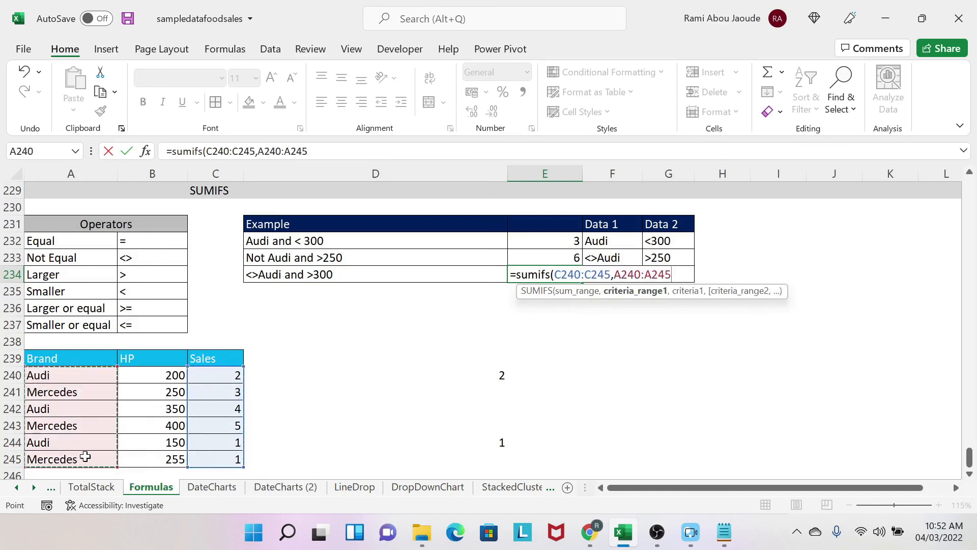
pyautogui.write(',')
pyautogui.press('Right')
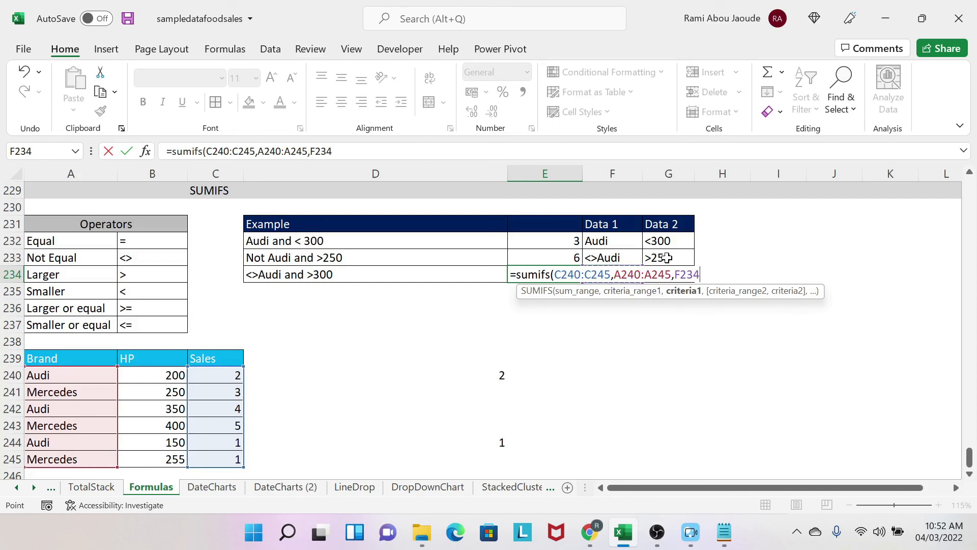
# Step: Add HP range B240:B245 with G234 as the second criterion and complete the E234 formula
pyautogui.write(',')
pyautogui.moveTo(156, 374); pyautogui.dragTo(157, 459)
pyautogui.write(',')
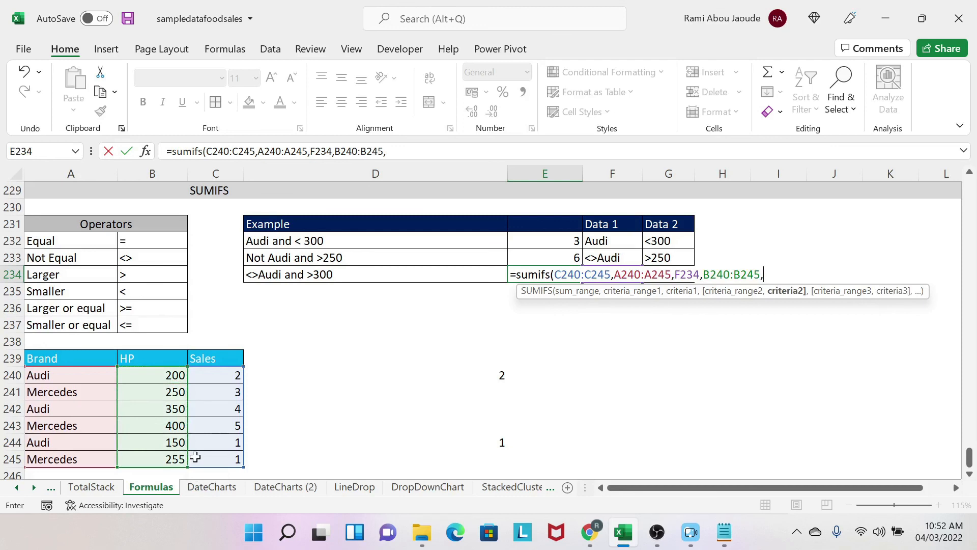
pyautogui.press('Right')
pyautogui.press('Right')
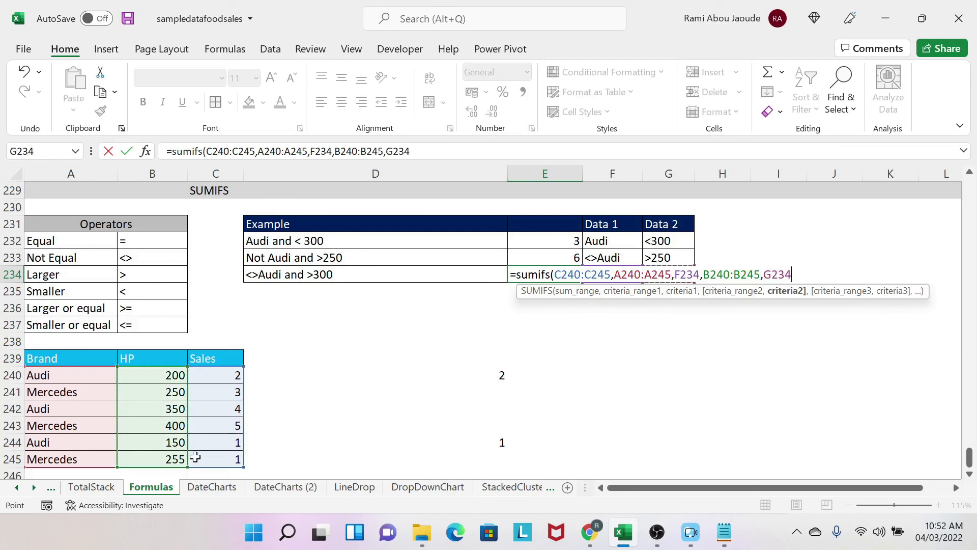
pyautogui.write(')')
pyautogui.press('Return')
# Step: Add operators to the row 234 criteria so F234 reads <>Audi and G234 reads >300
pyautogui.press('Up')
pyautogui.press('Right')
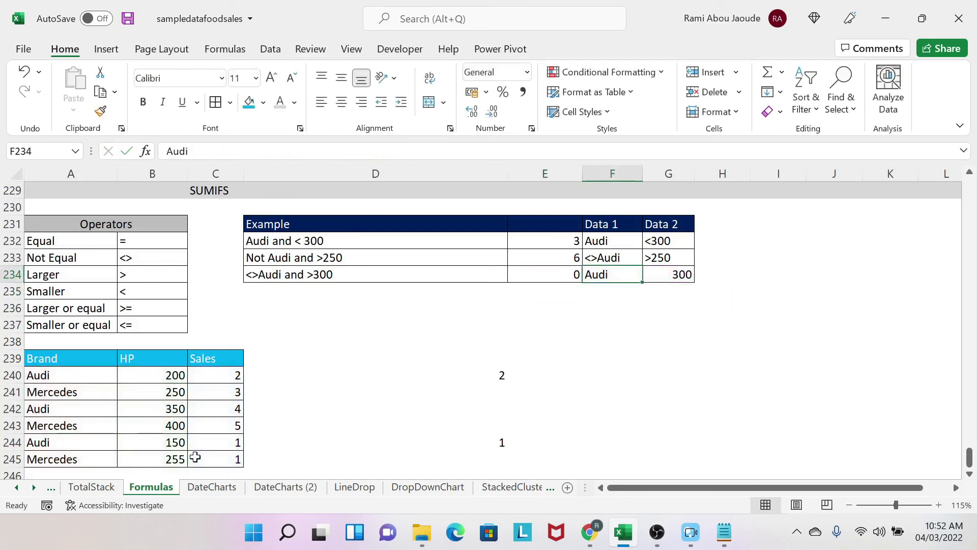
pyautogui.write('<>Au')
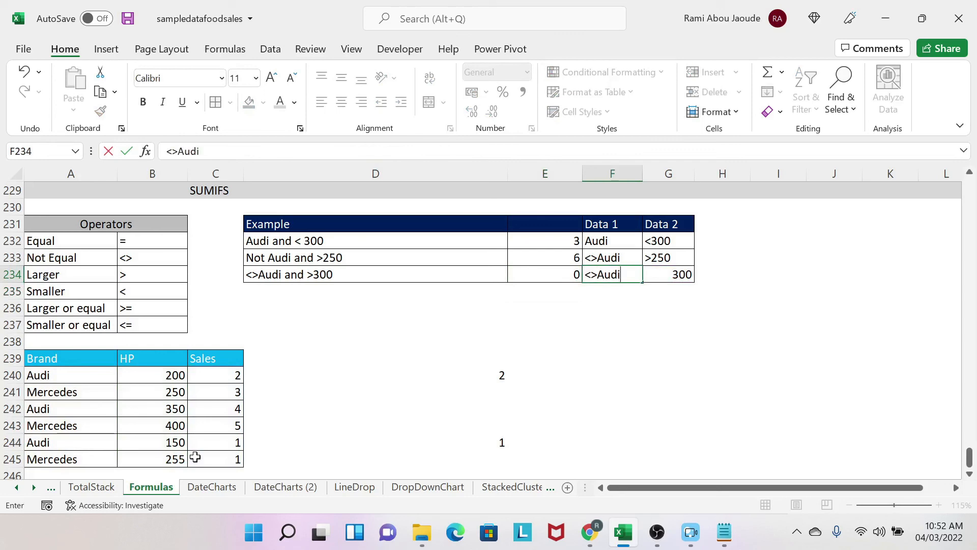
pyautogui.write('di')
pyautogui.press('Tab')
pyautogui.press('F2')
pyautogui.press('Home')
pyautogui.write('>')
pyautogui.press('Return')
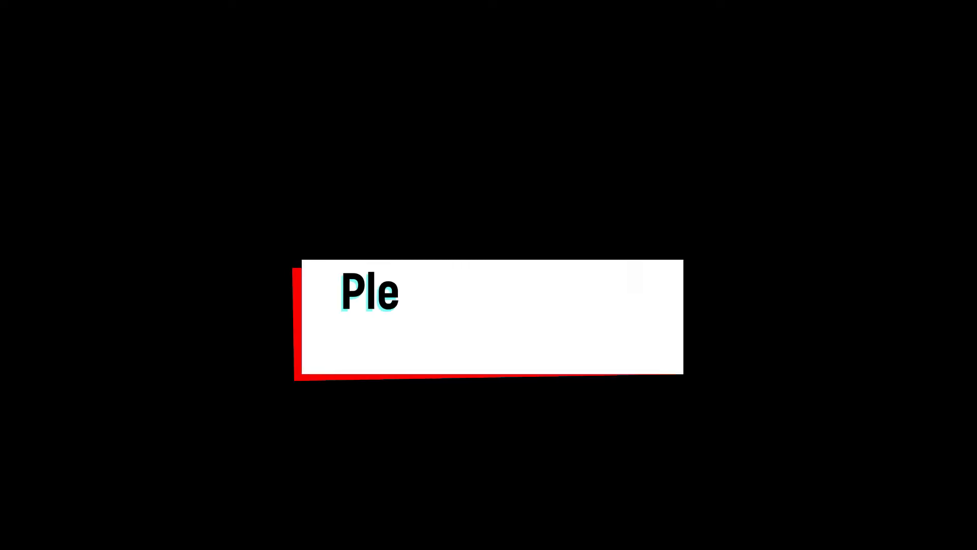